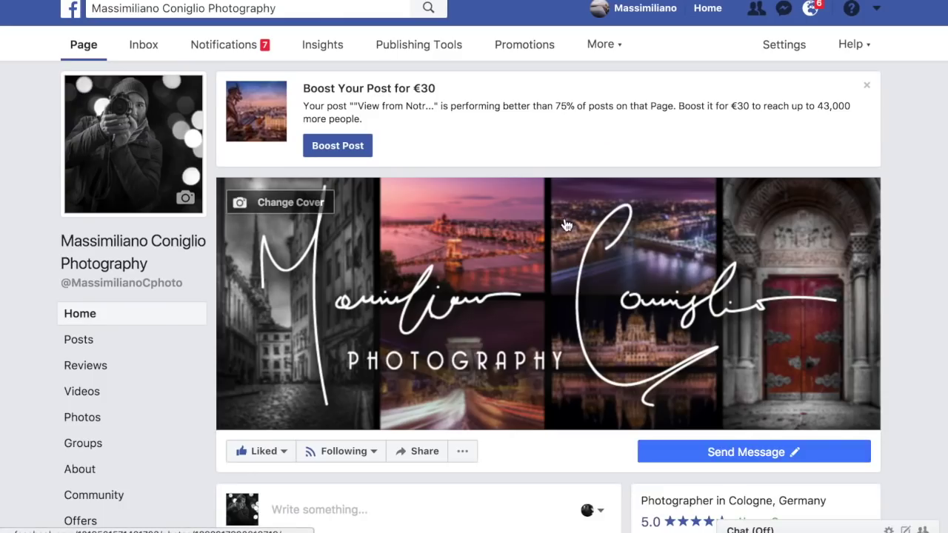
# Switch to the Library module and bring up the Import dialog.
pyautogui.scroll(-2, 518, 304)
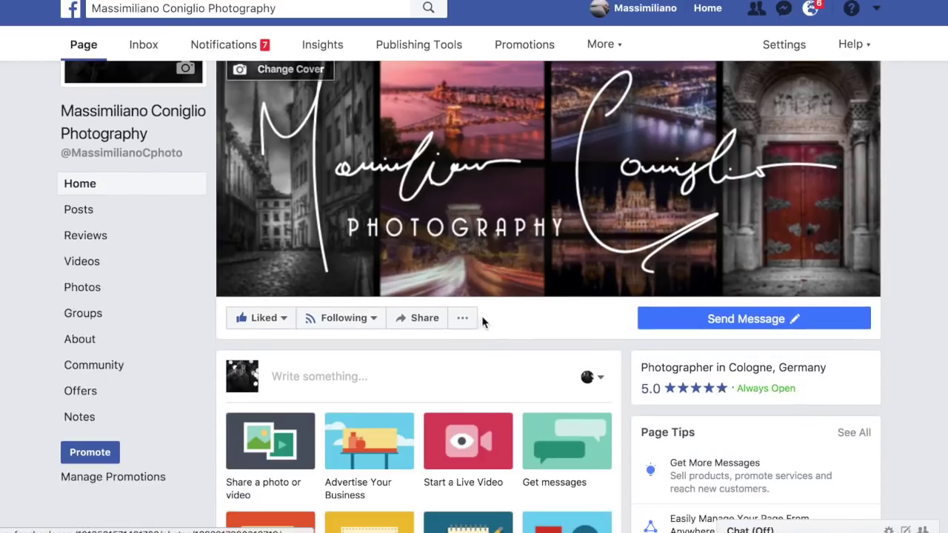
pyautogui.scroll(-2, 480, 318)
pyautogui.scroll(-1, 504, 247)
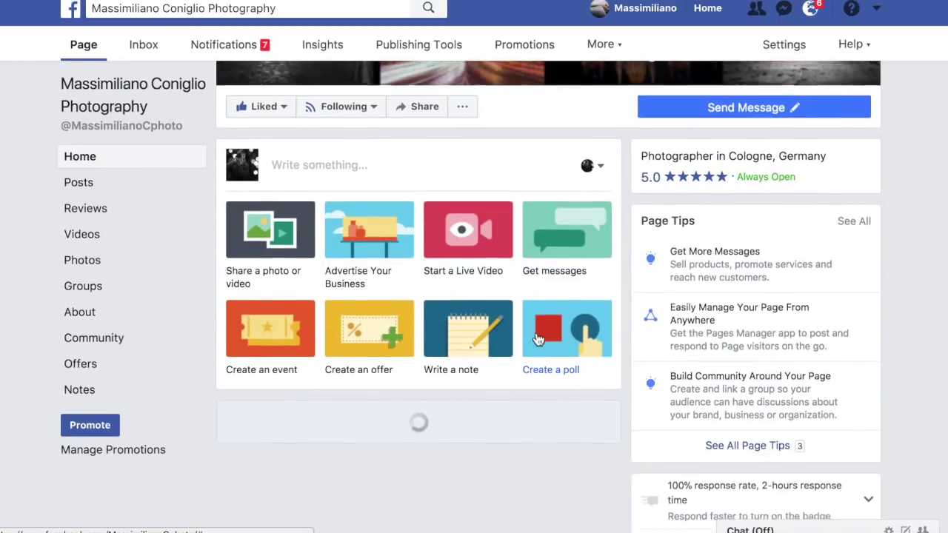
pyautogui.scroll(-2, 445, 289)
pyautogui.scroll(-2, 539, 310)
pyautogui.scroll(5, 488, 299)
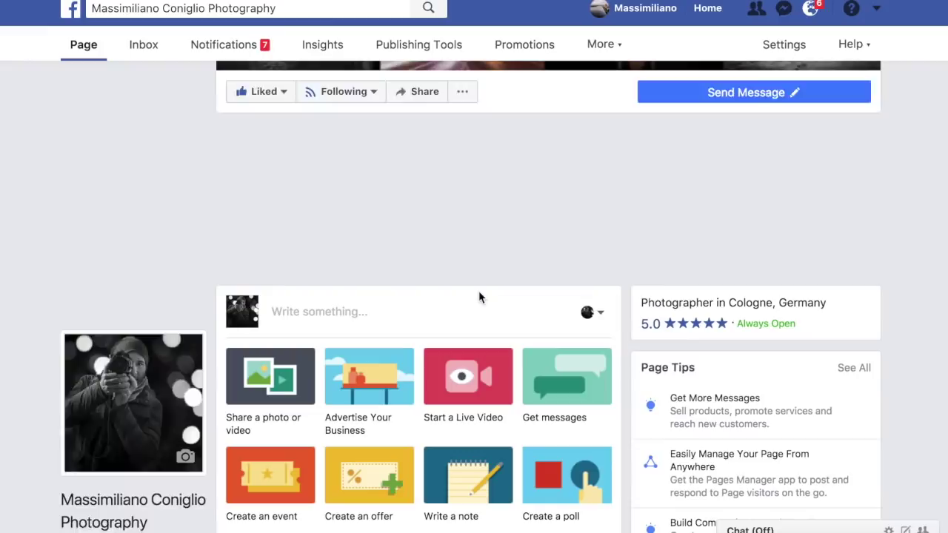
pyautogui.scroll(1, 478, 298)
pyautogui.scroll(2, 478, 298)
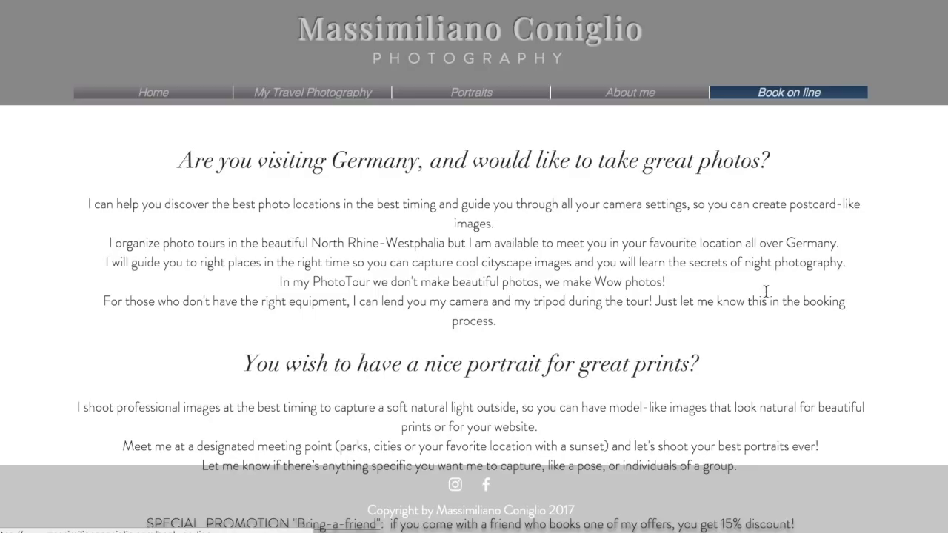
pyautogui.scroll(2, 619, 239)
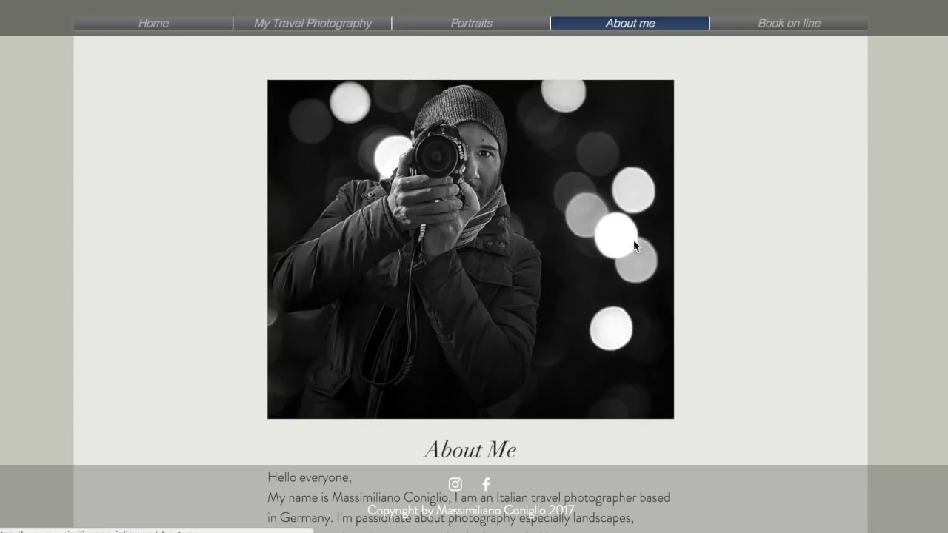
pyautogui.scroll(2, 630, 245)
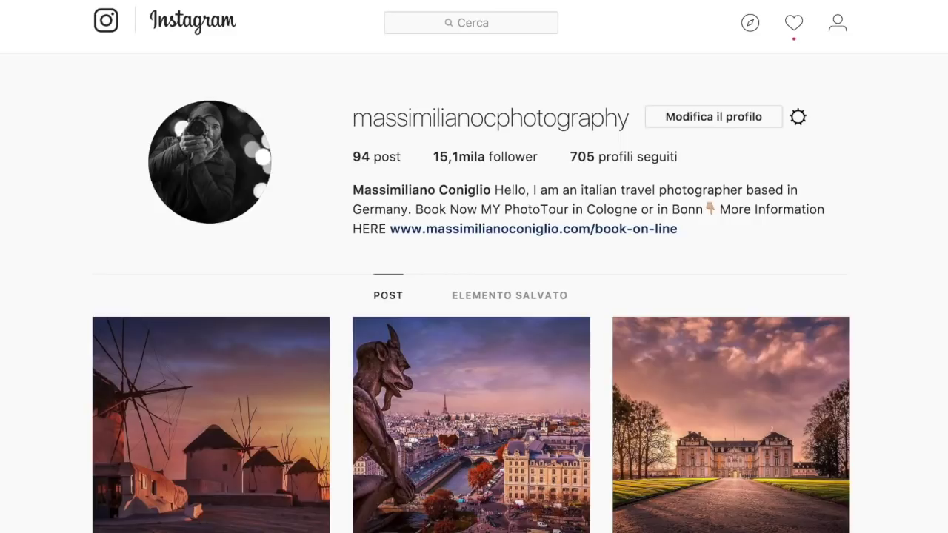
pyautogui.scroll(-3, 884, 302)
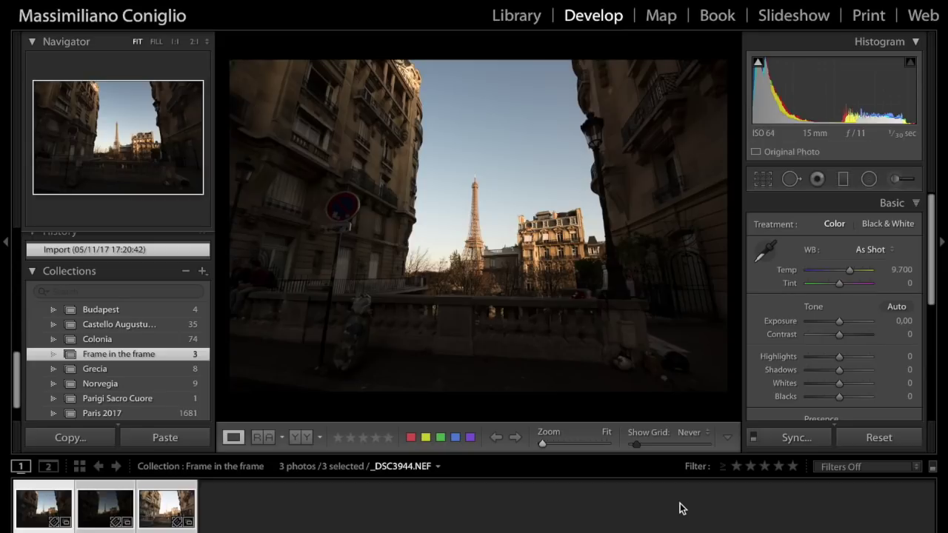
pyautogui.click(517, 17)
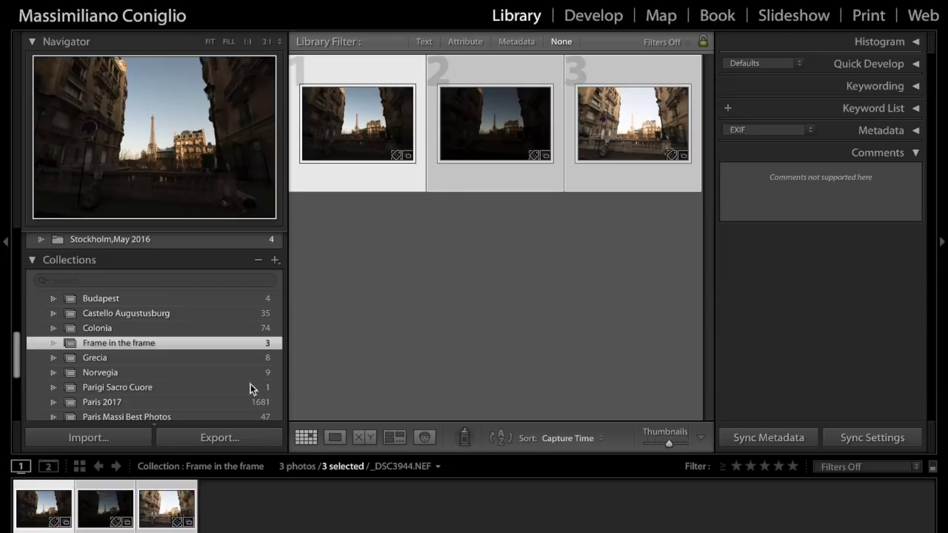
pyautogui.click(115, 444)
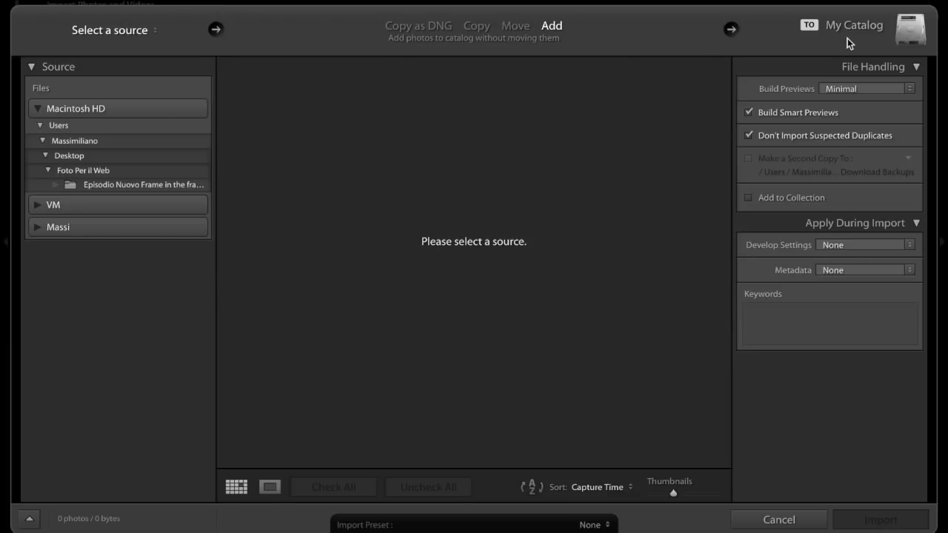
# Choose Desktop > Foto Per il Web > episode subfolder as the import source.
pyautogui.click(75, 156)
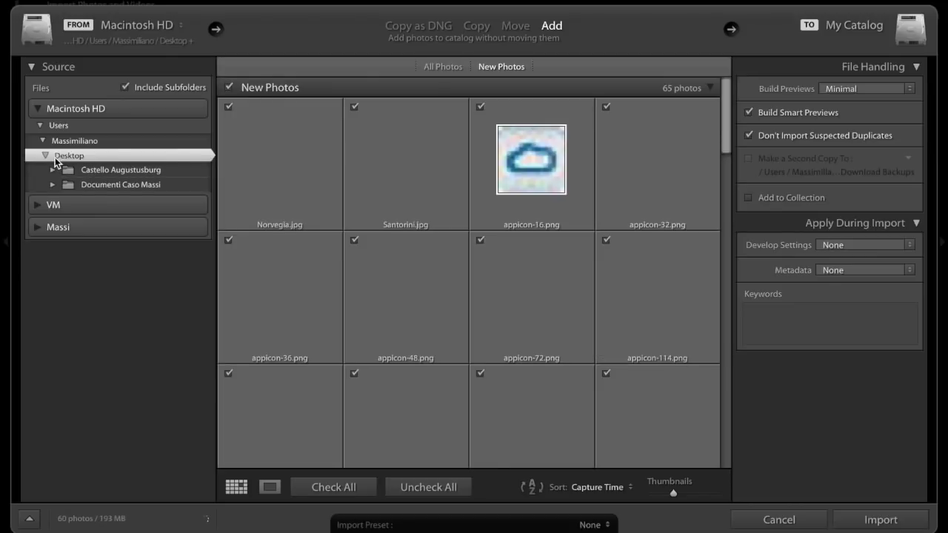
pyautogui.click(94, 199)
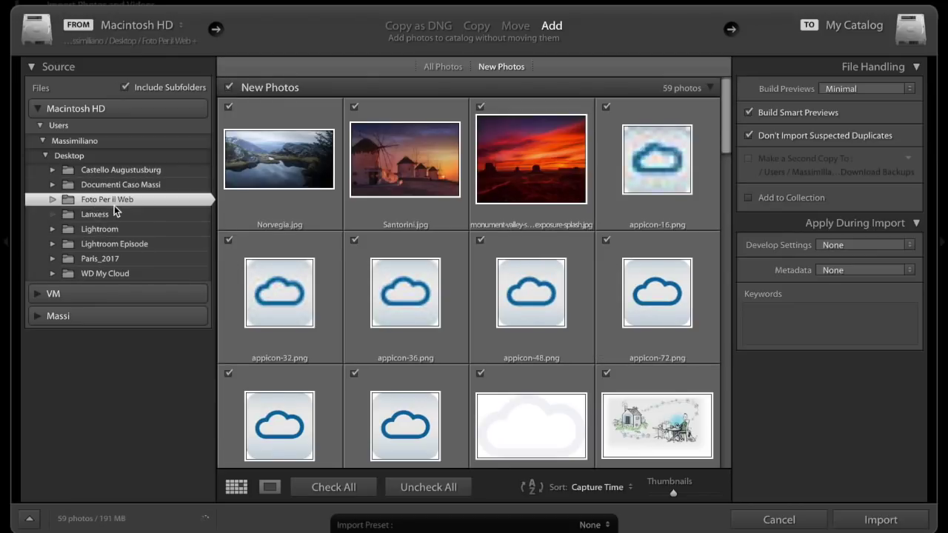
pyautogui.click(51, 201)
pyautogui.click(108, 216)
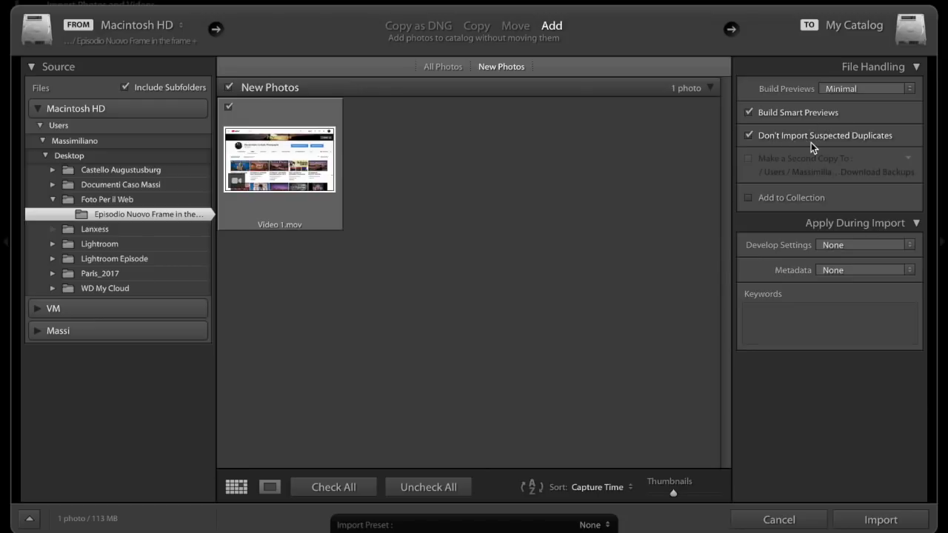
# Tick Add to Collection, try the Keywords field, then close the Import dialog.
pyautogui.click(753, 200)
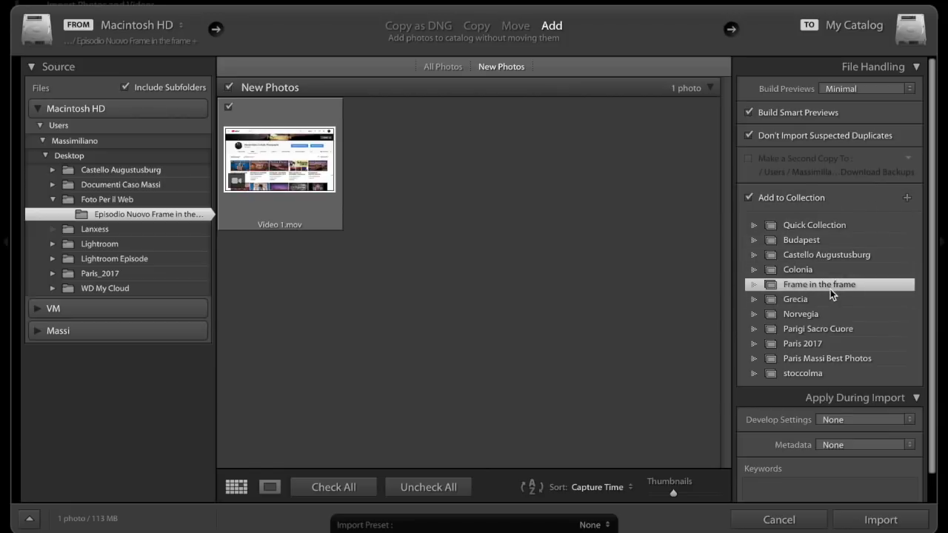
pyautogui.scroll(-2, 786, 474)
pyautogui.click(781, 462)
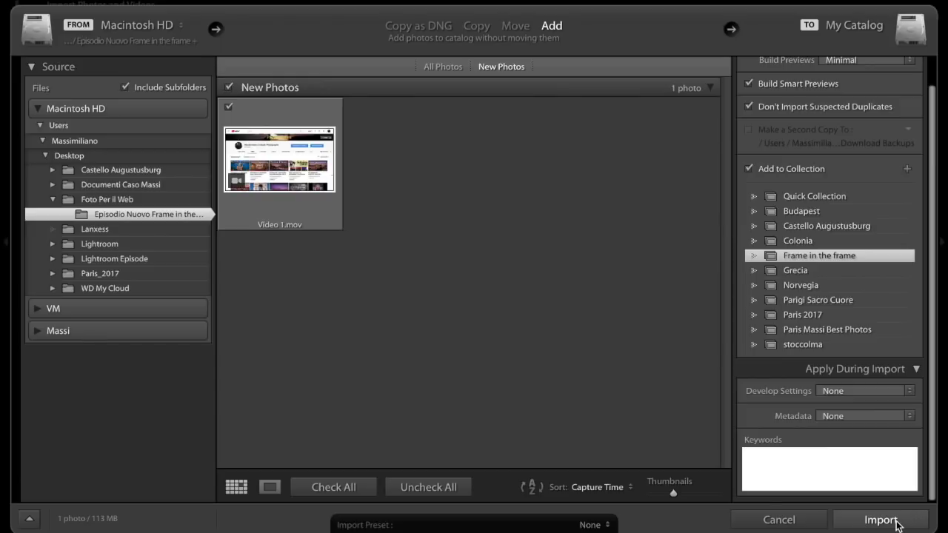
pyautogui.click(779, 520)
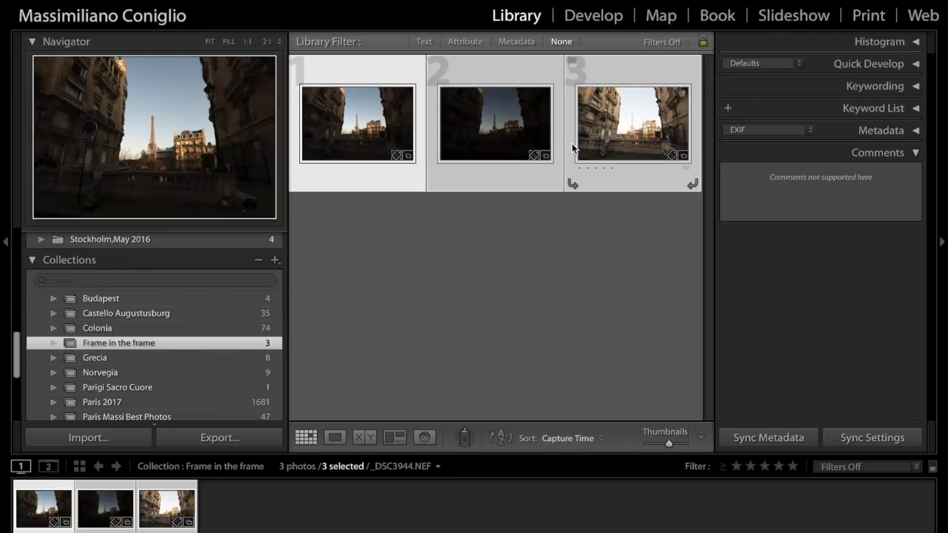
# Enter Develop with the left panel hidden and view the second bracketed exposure.
pyautogui.click(602, 20)
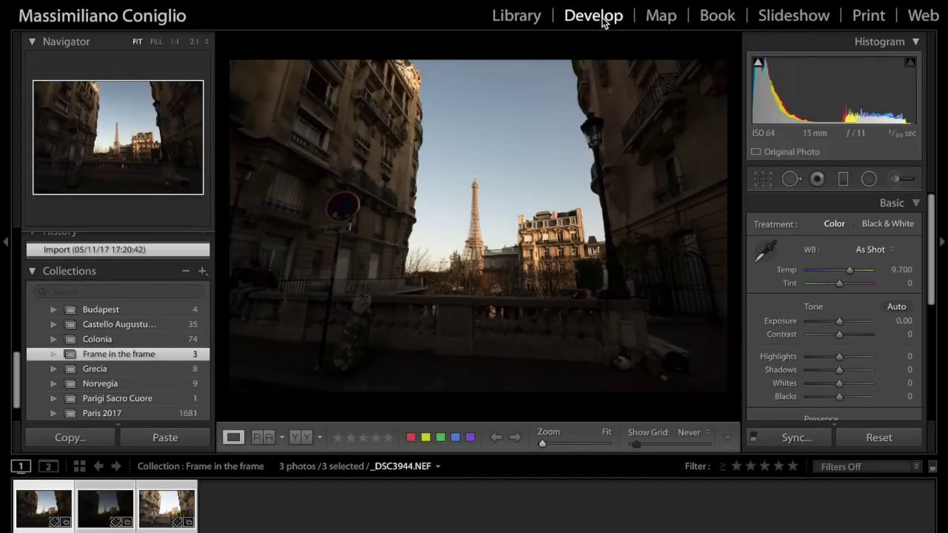
pyautogui.click(4, 245)
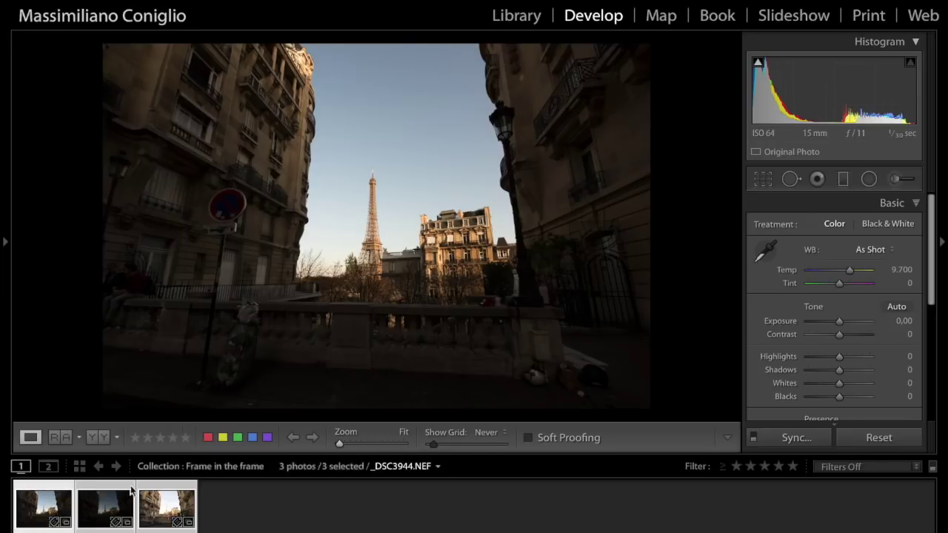
pyautogui.click(107, 509)
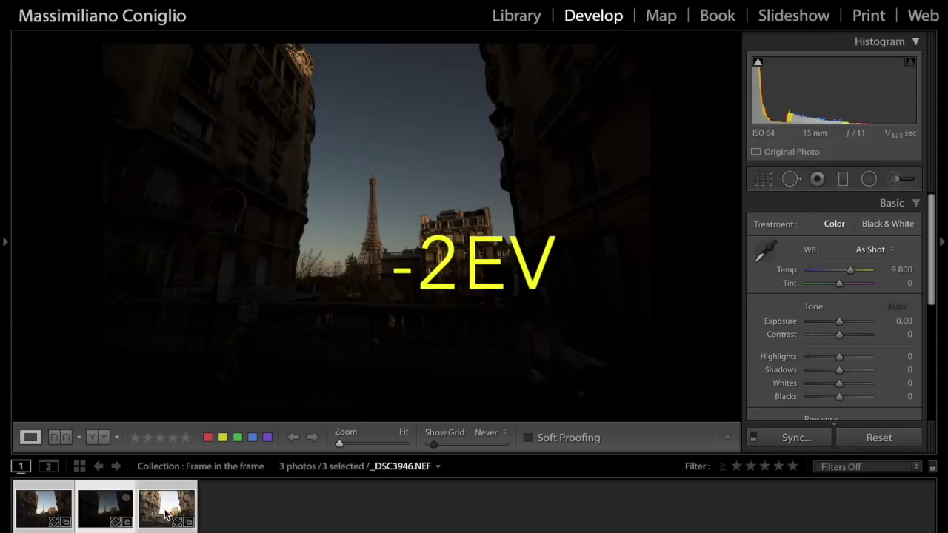
# Compare the third and first exposures, then select only _DSC3944.
pyautogui.click(167, 510)
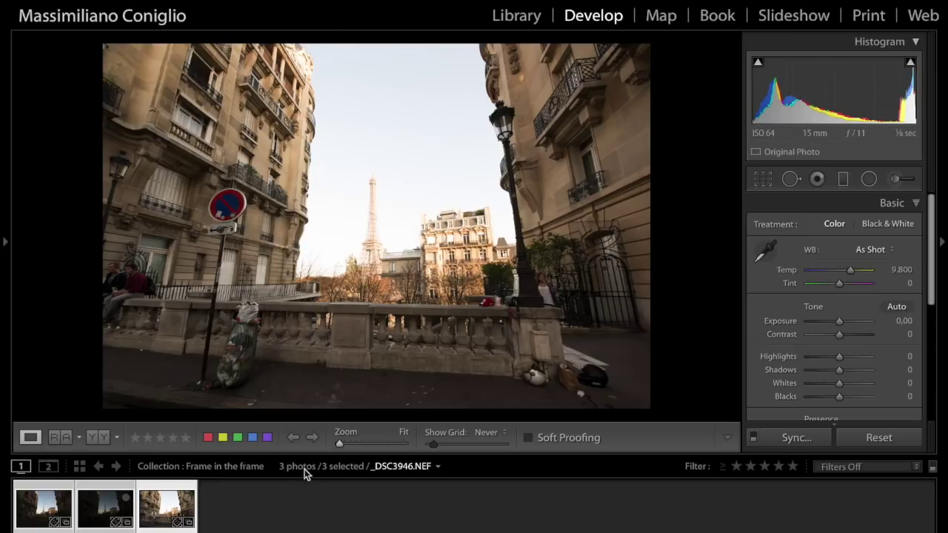
pyautogui.click(45, 511)
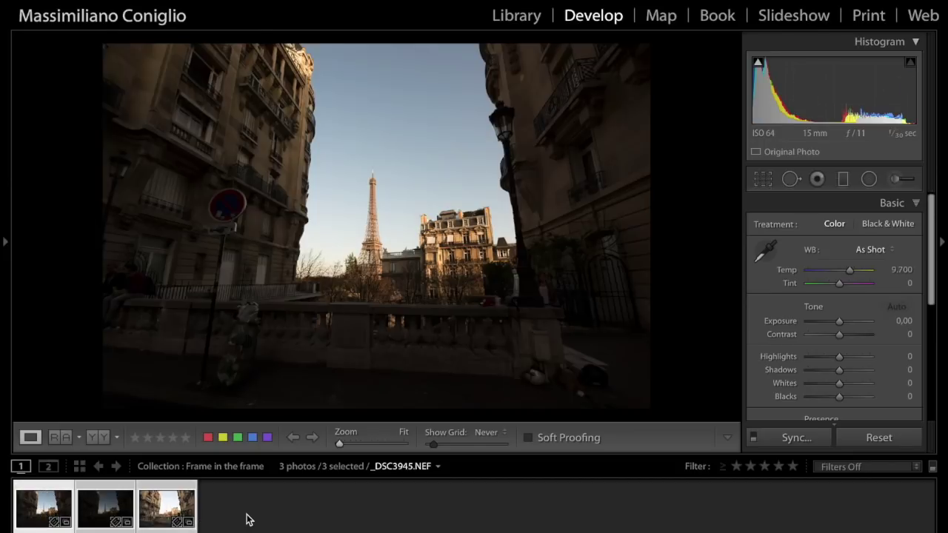
pyautogui.click(260, 516)
pyautogui.click(271, 519)
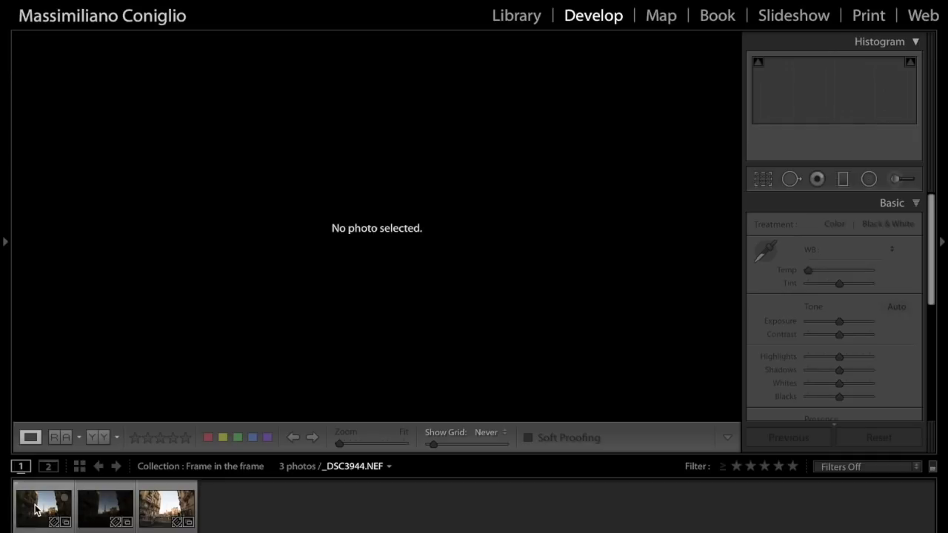
pyautogui.click(427, 291)
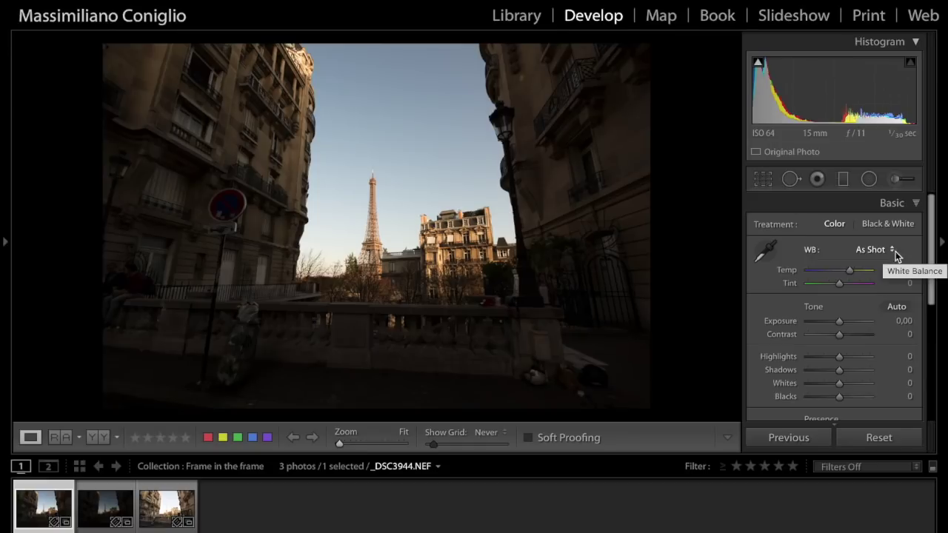
# Apply the Daylight white balance preset to _DSC3944.
pyautogui.click(892, 252)
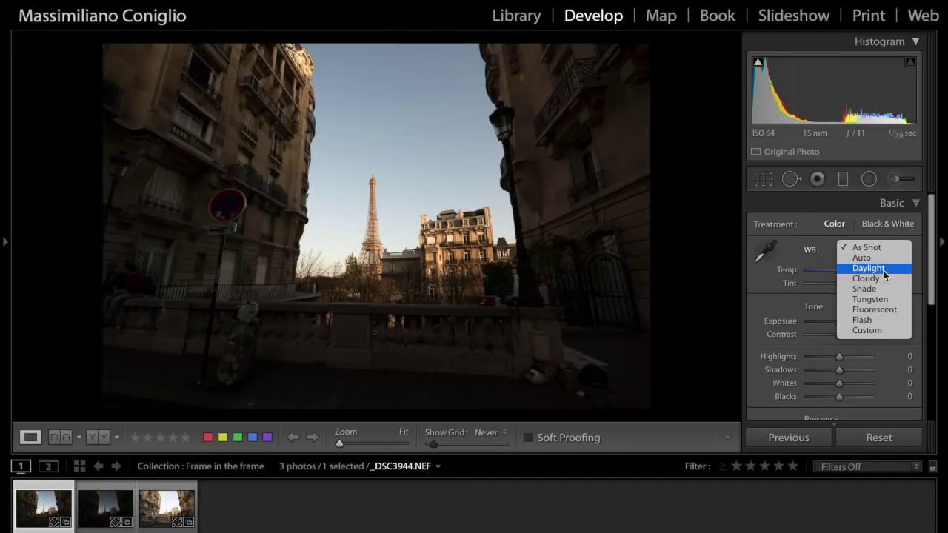
pyautogui.click(883, 271)
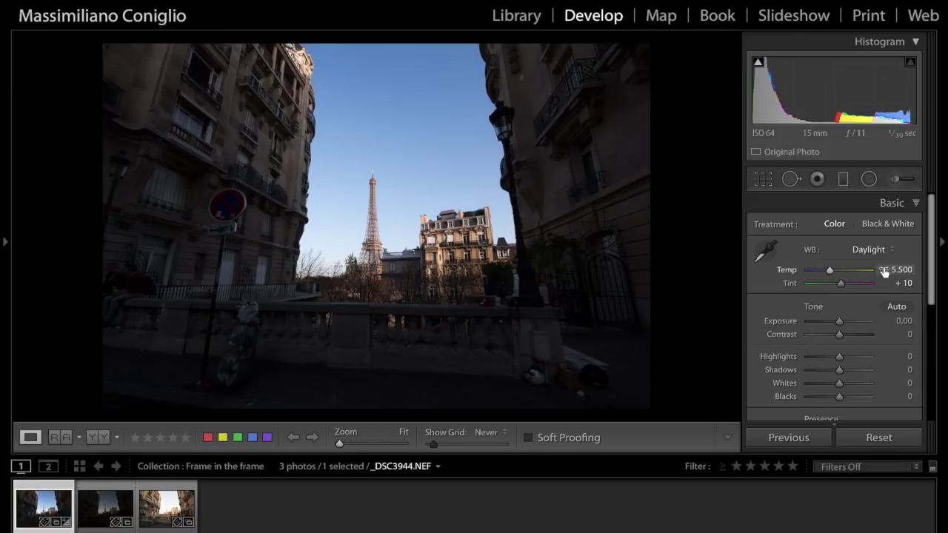
pyautogui.click(840, 285)
# Set Tint +13, Shadows +50, Highlights -100 and Exposure +0,65.
pyautogui.moveTo(840, 285); pyautogui.dragTo(834, 270)
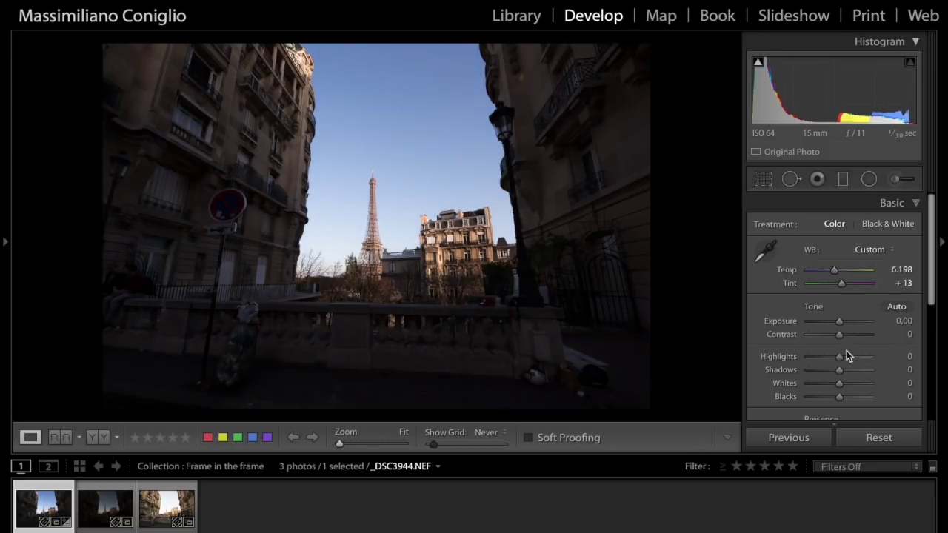
pyautogui.moveTo(839, 372); pyautogui.dragTo(851, 373)
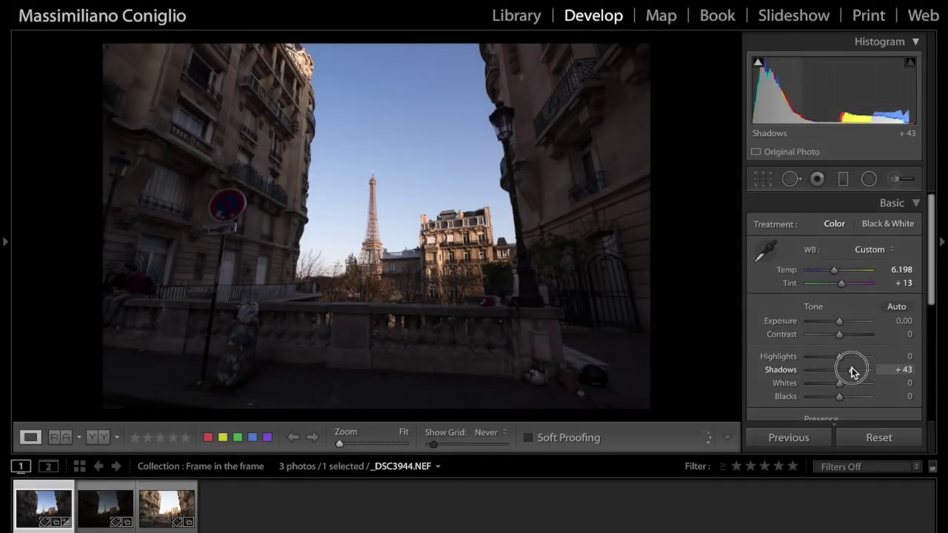
pyautogui.moveTo(852, 372); pyautogui.dragTo(854, 372)
pyautogui.moveTo(839, 356); pyautogui.dragTo(807, 356)
pyautogui.moveTo(839, 321); pyautogui.dragTo(843, 322)
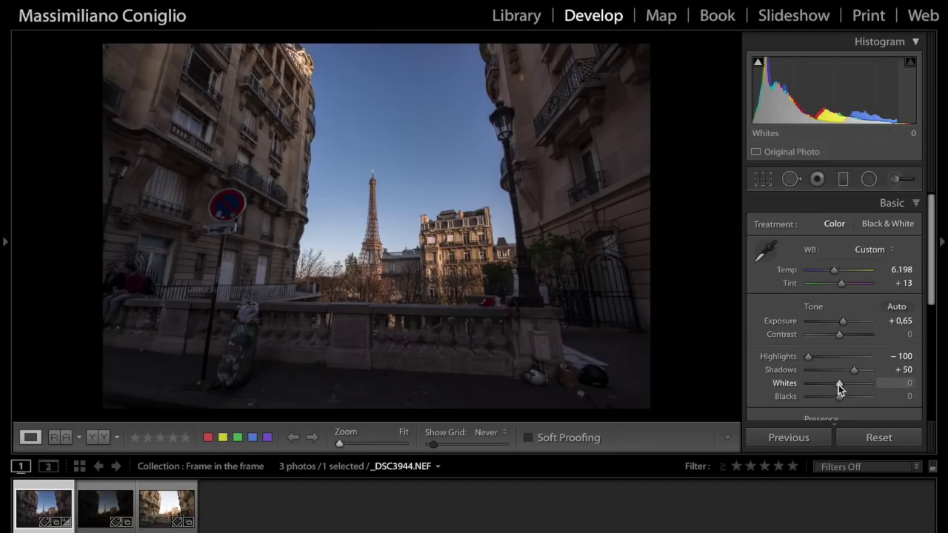
# Set Whites +38 and Blacks -10 while watching clipping, and Contrast +9.
pyautogui.moveTo(839, 383); pyautogui.dragTo(851, 385)
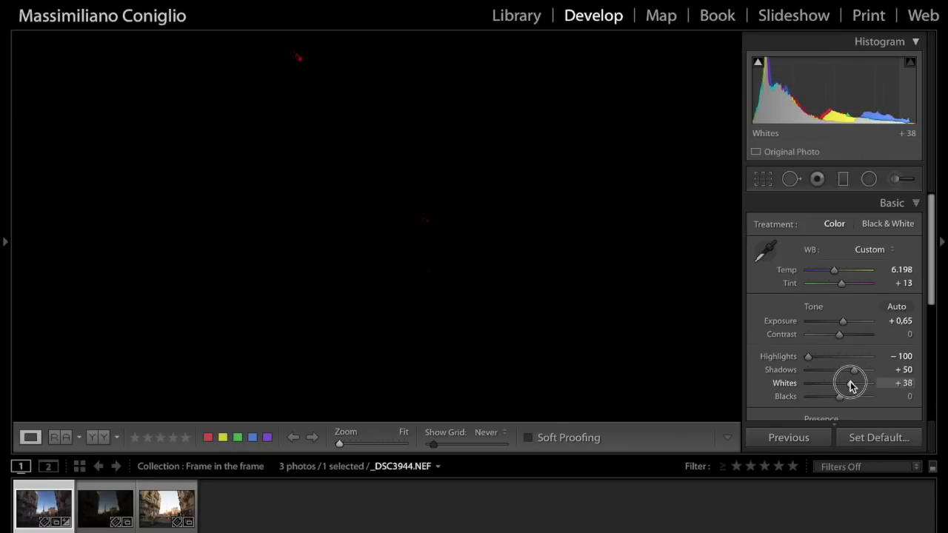
pyautogui.moveTo(851, 385); pyautogui.dragTo(851, 383)
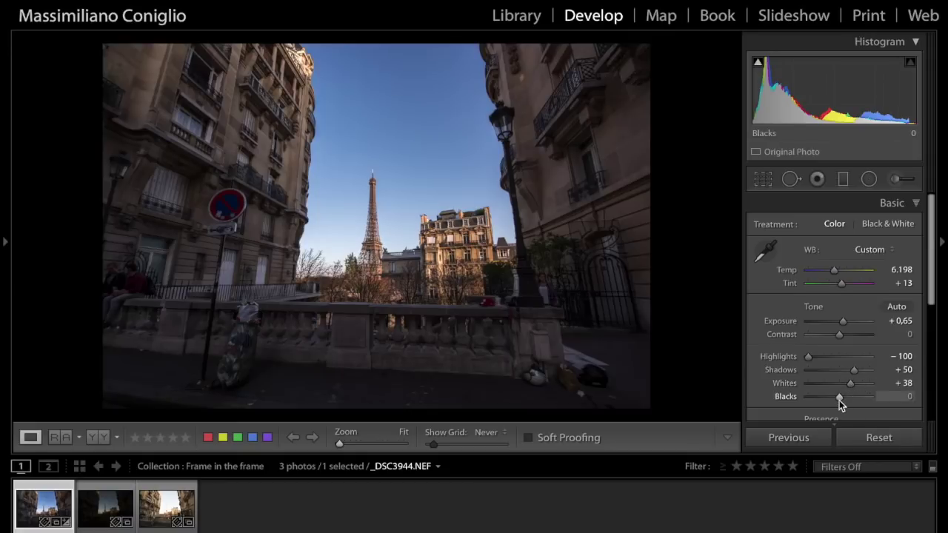
pyautogui.moveTo(839, 399); pyautogui.dragTo(836, 400)
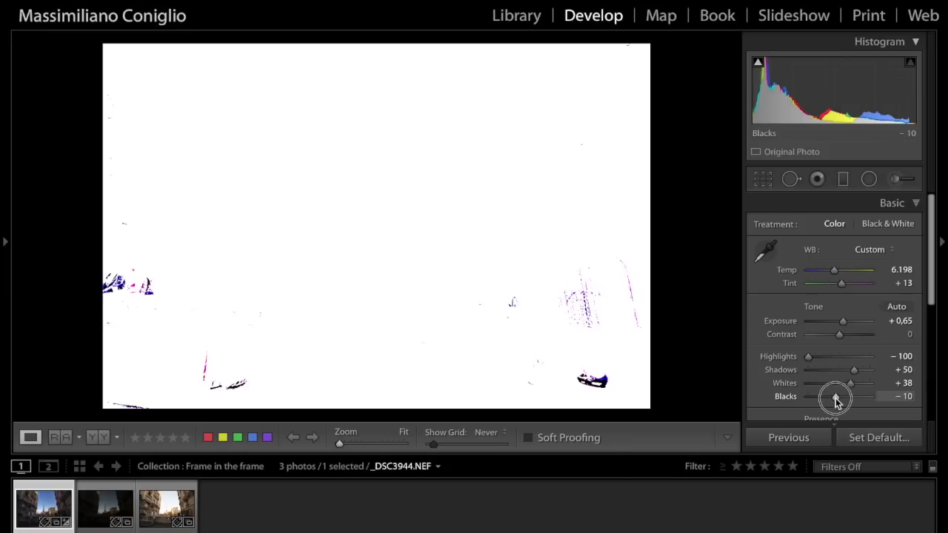
pyautogui.moveTo(835, 401); pyautogui.dragTo(837, 397)
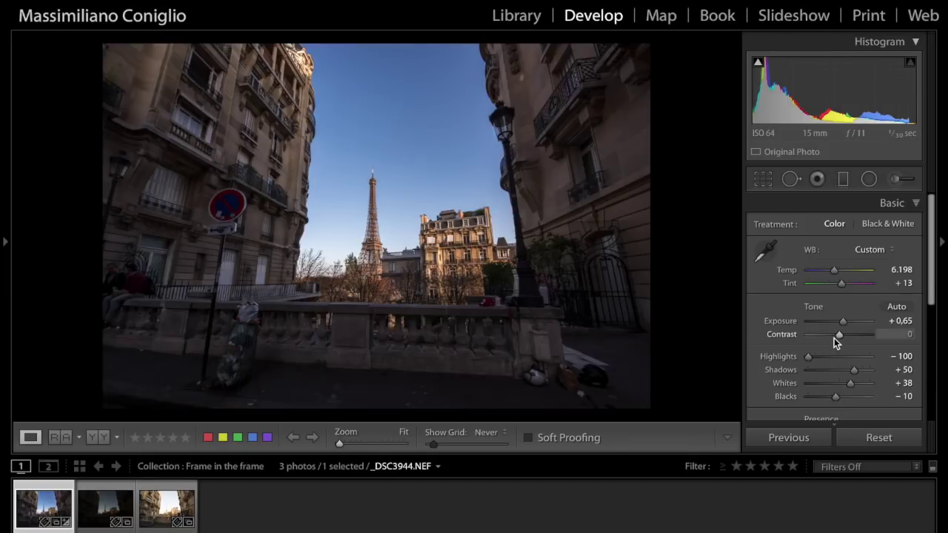
pyautogui.moveTo(839, 335); pyautogui.dragTo(842, 337)
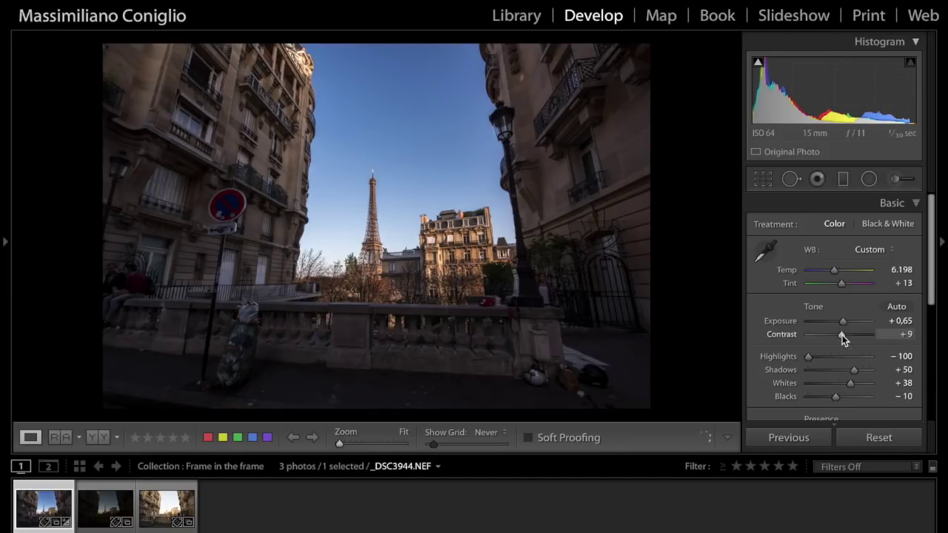
# Add Clarity +14 and Vibrance +28 in the Presence section.
pyautogui.scroll(-1, 830, 373)
pyautogui.scroll(-2, 829, 376)
pyautogui.moveTo(841, 346); pyautogui.dragTo(846, 349)
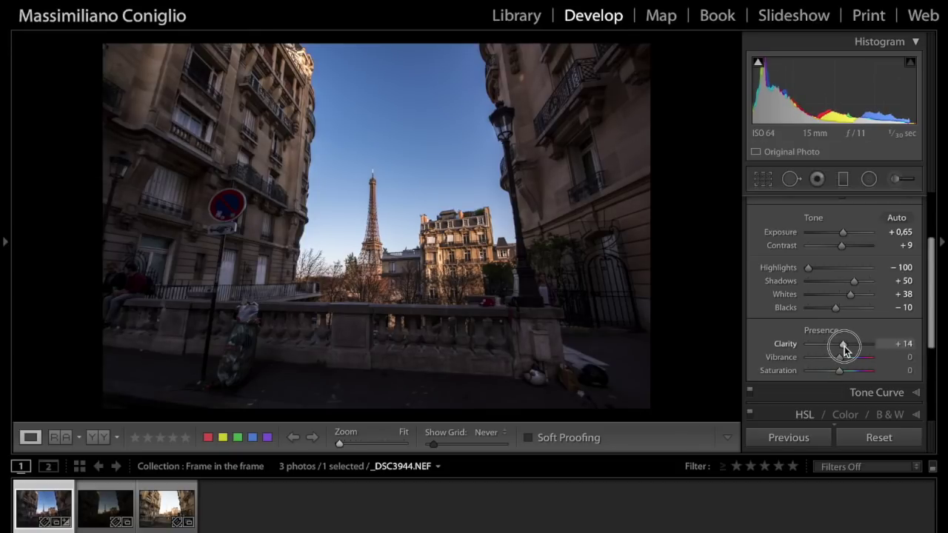
pyautogui.moveTo(839, 358); pyautogui.dragTo(850, 361)
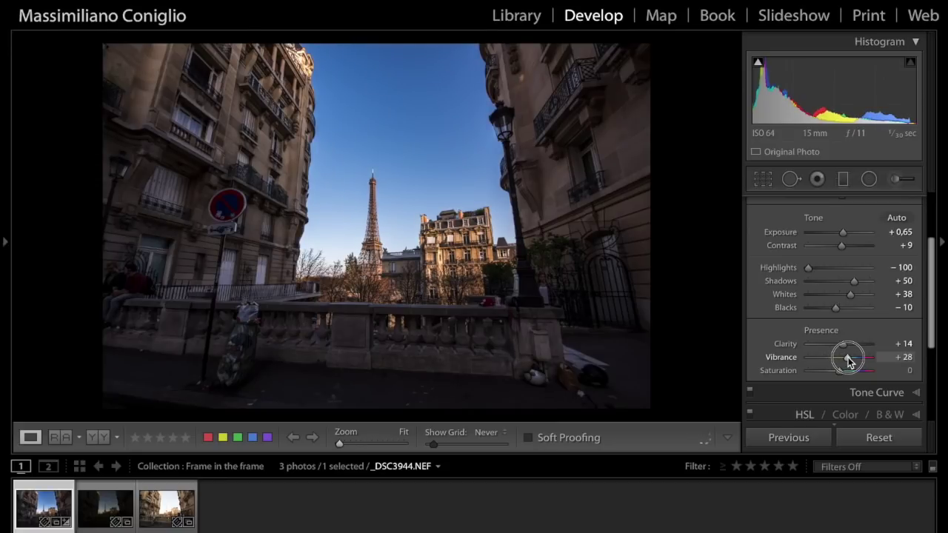
pyautogui.moveTo(848, 357); pyautogui.dragTo(848, 358)
pyautogui.scroll(1, 916, 231)
pyautogui.scroll(1, 916, 240)
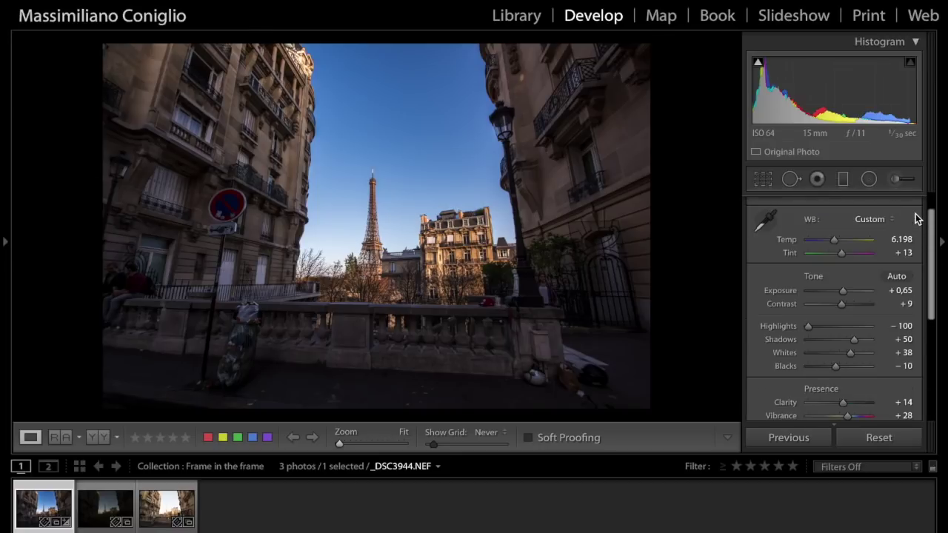
# Apply Auto Upright in the Transform panel to straighten the leaning buildings.
pyautogui.scroll(1, 915, 249)
pyautogui.click(915, 204)
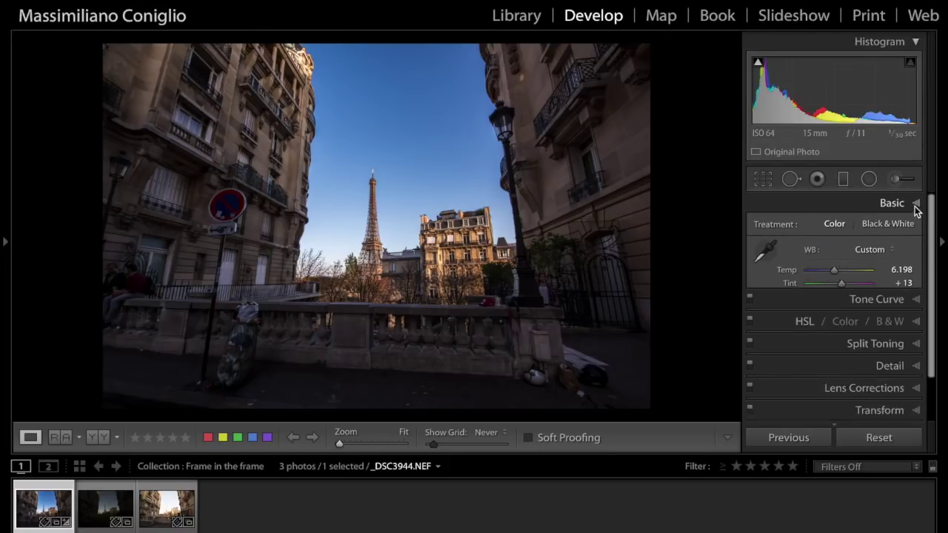
pyautogui.click(895, 335)
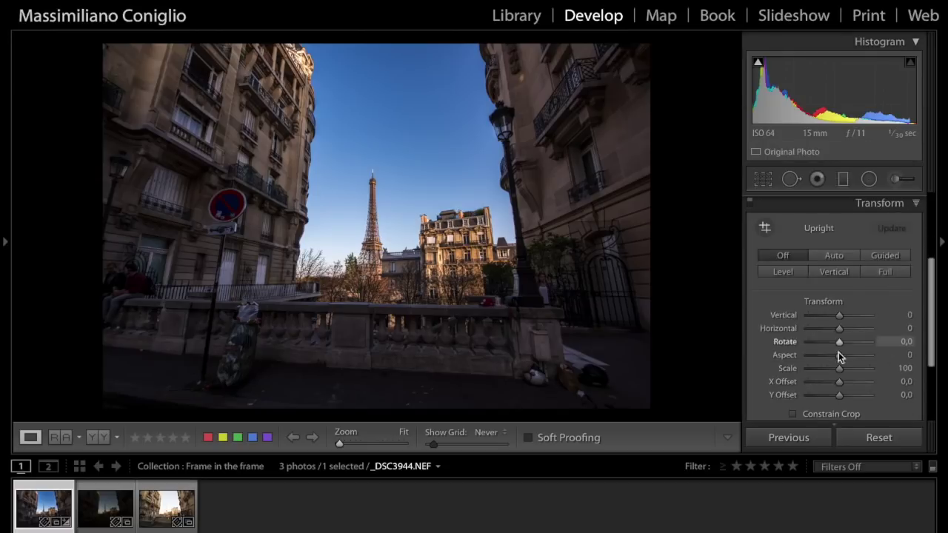
pyautogui.click(833, 255)
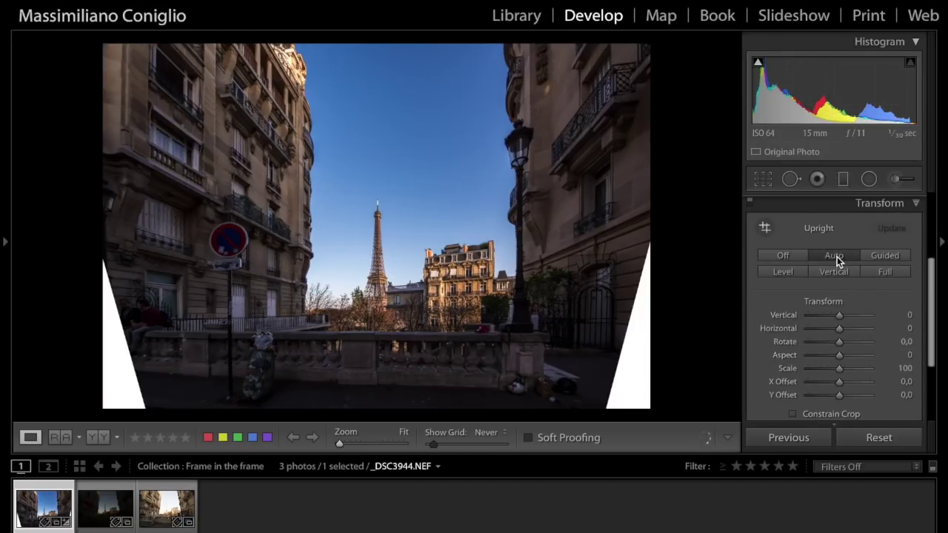
pyautogui.click(763, 179)
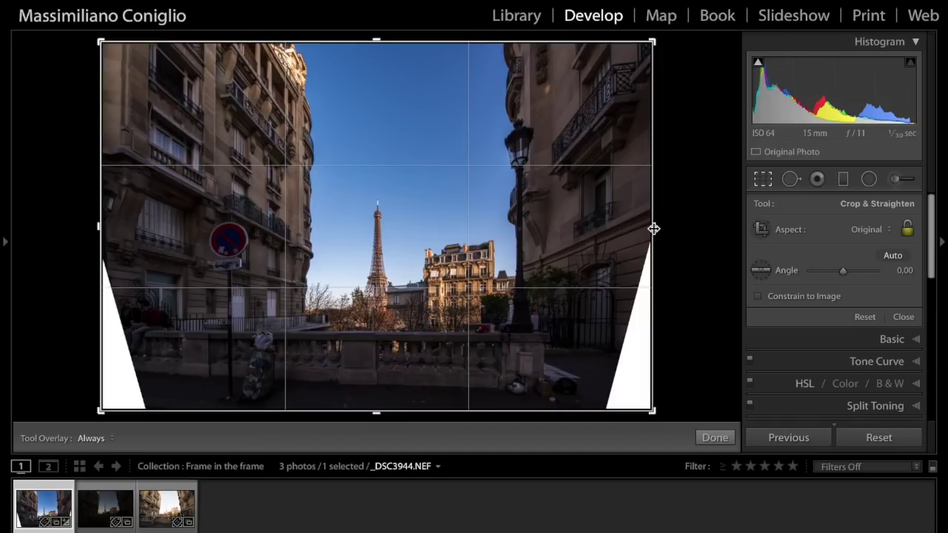
# Pull the crop's right and left edges inward past the white wedges and apply.
pyautogui.moveTo(654, 229); pyautogui.dragTo(630, 232)
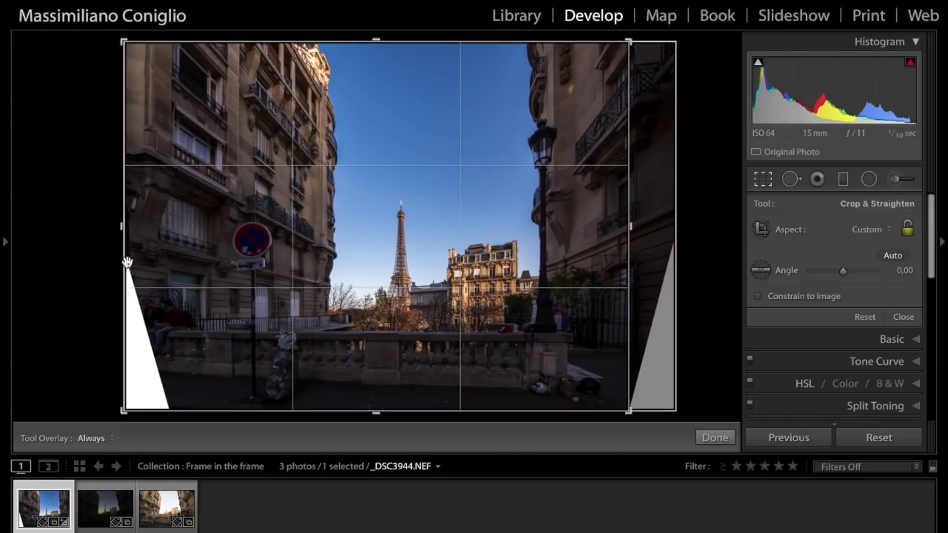
pyautogui.moveTo(123, 226); pyautogui.dragTo(157, 228)
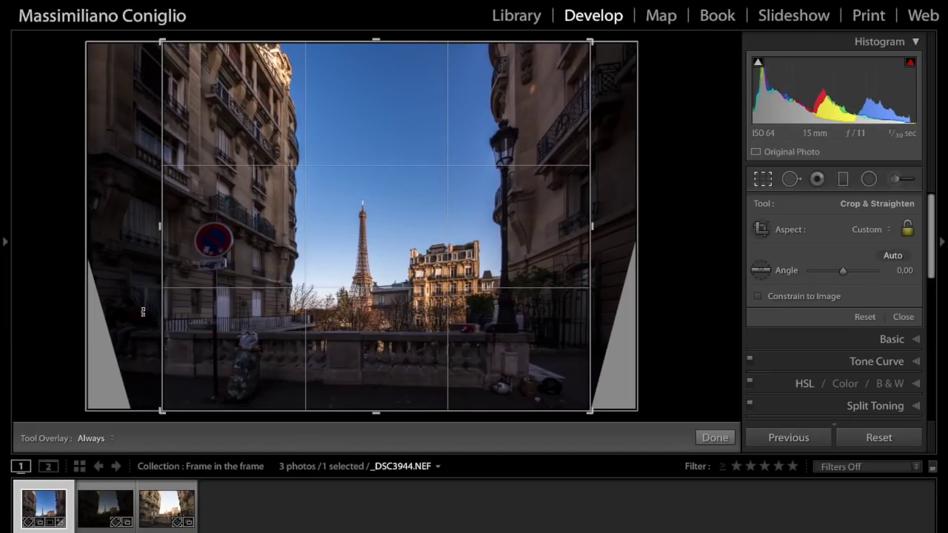
pyautogui.click(715, 437)
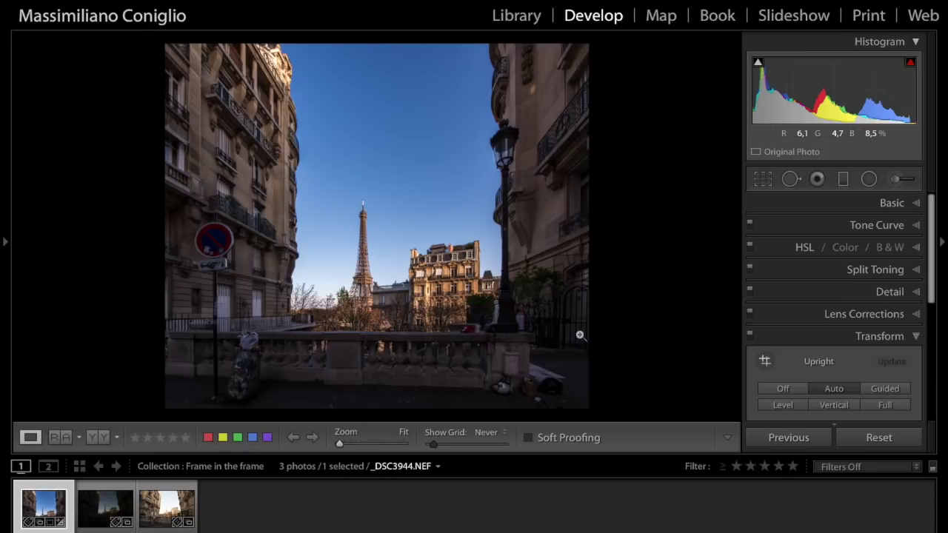
# Enable Profile Corrections in the Lens Corrections panel for the Tamron lens.
pyautogui.click(917, 337)
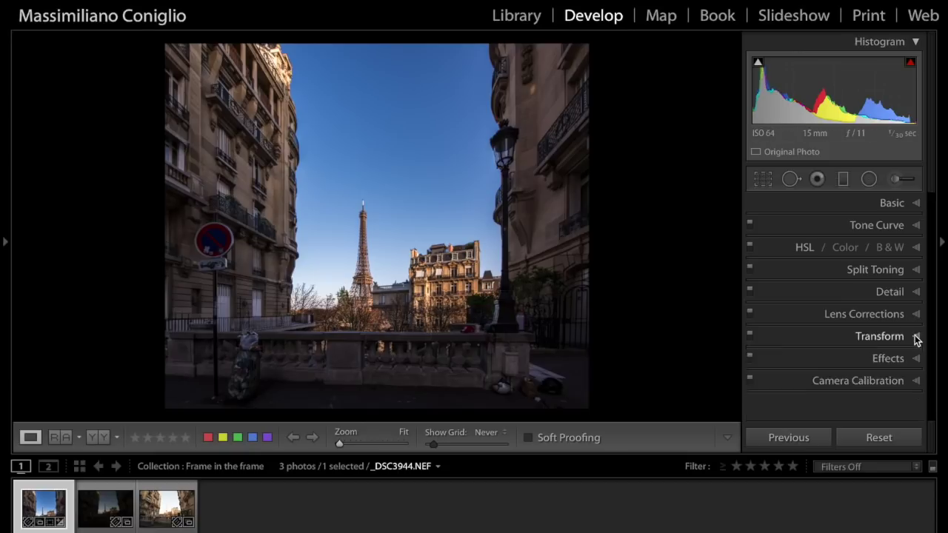
pyautogui.click(906, 316)
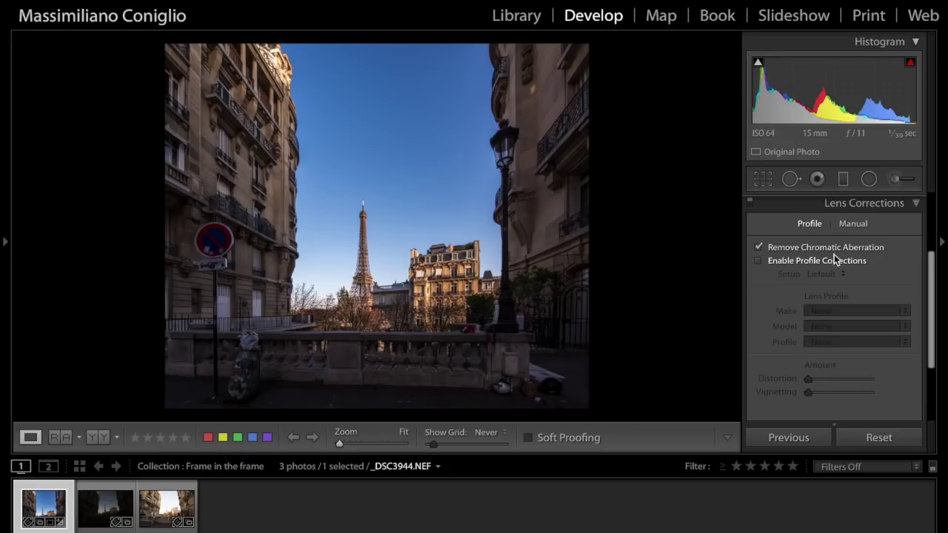
pyautogui.click(759, 260)
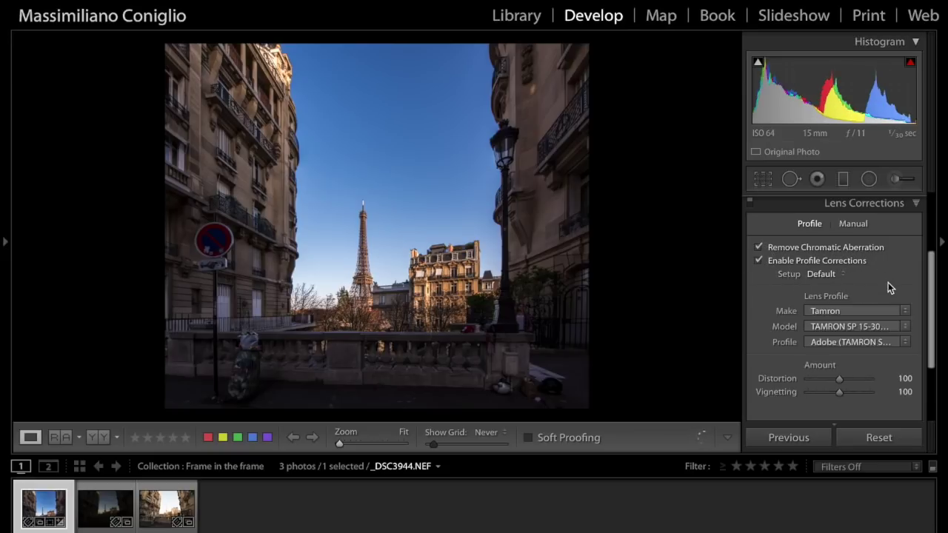
pyautogui.click(917, 204)
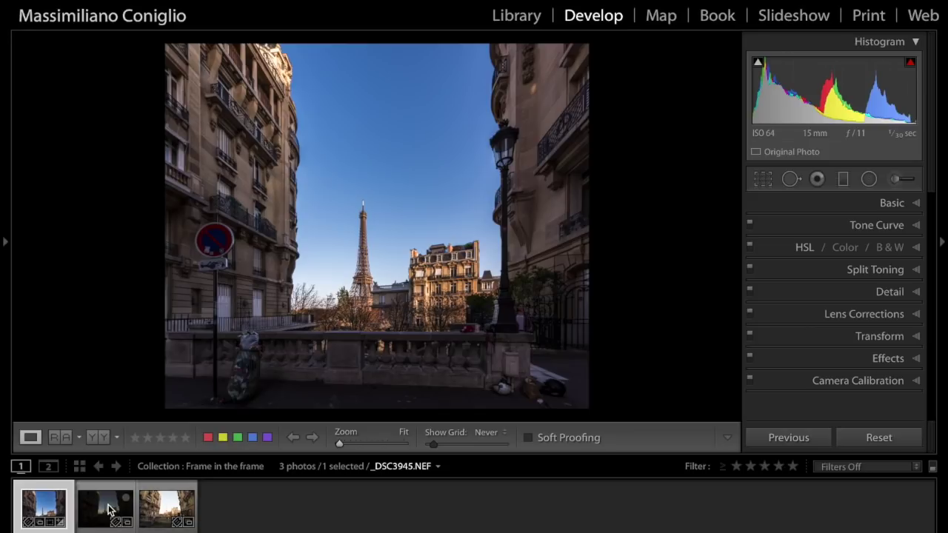
# Select all three bracketed photos and synchronize _DSC3944's develop settings to them.
pyautogui.keyDown('ctrl'); pyautogui.click(107, 509); pyautogui.keyUp('ctrl')
pyautogui.keyDown('ctrl'); pyautogui.click(165, 508); pyautogui.keyUp('ctrl')
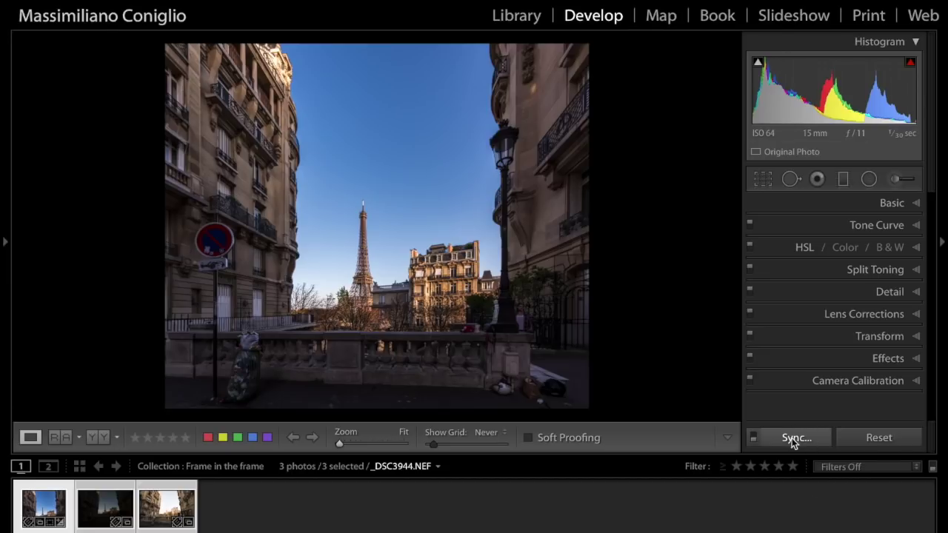
pyautogui.click(797, 440)
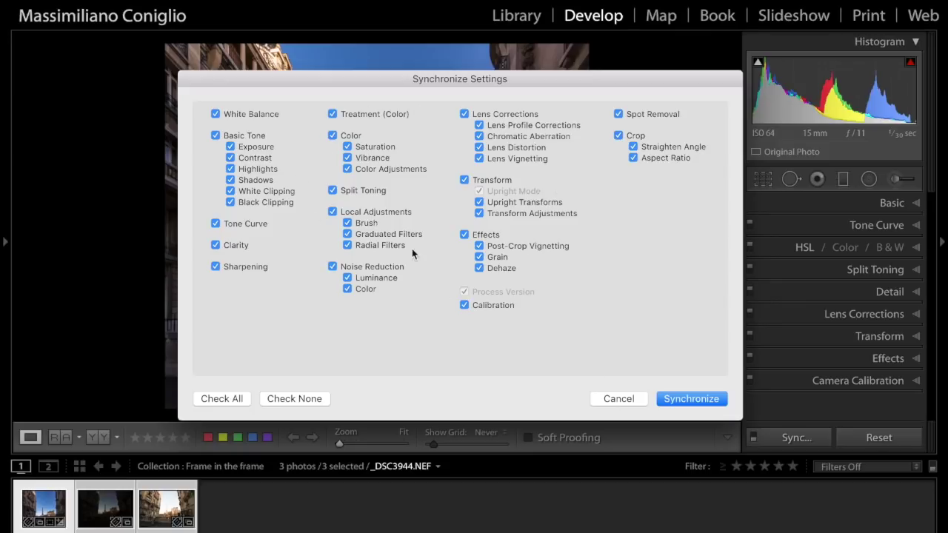
pyautogui.click(691, 400)
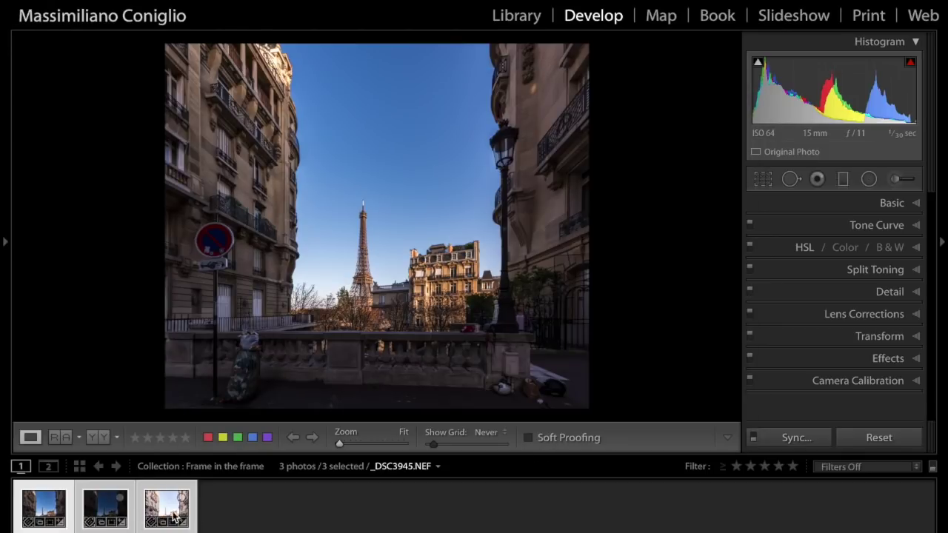
# Reset the brightest bracket _DSC3946 to Exposure 0.00, leaving the others at +0.65.
pyautogui.click(111, 511)
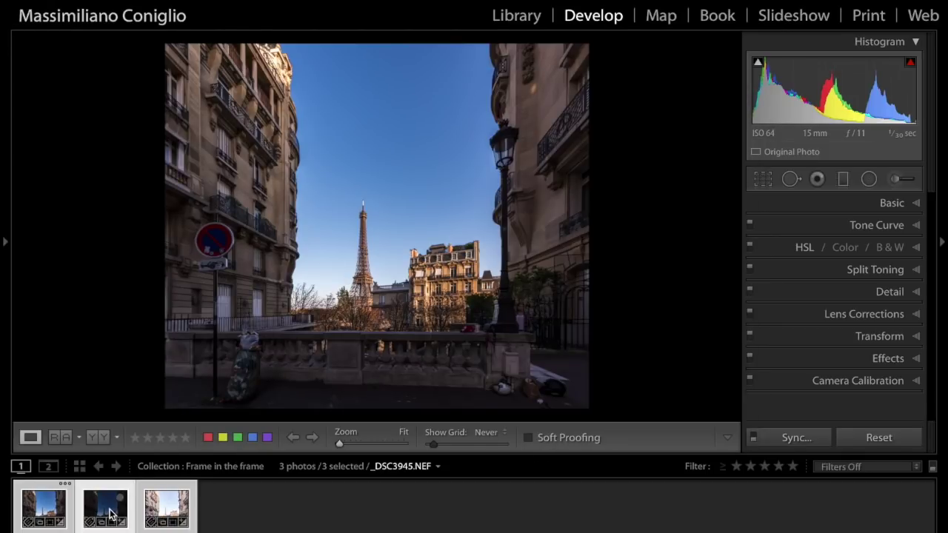
pyautogui.click(174, 510)
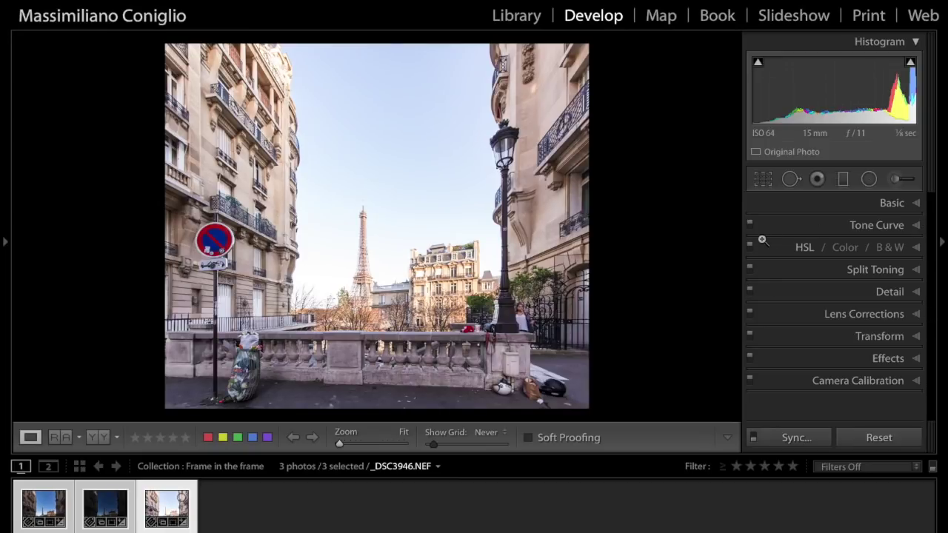
pyautogui.click(917, 205)
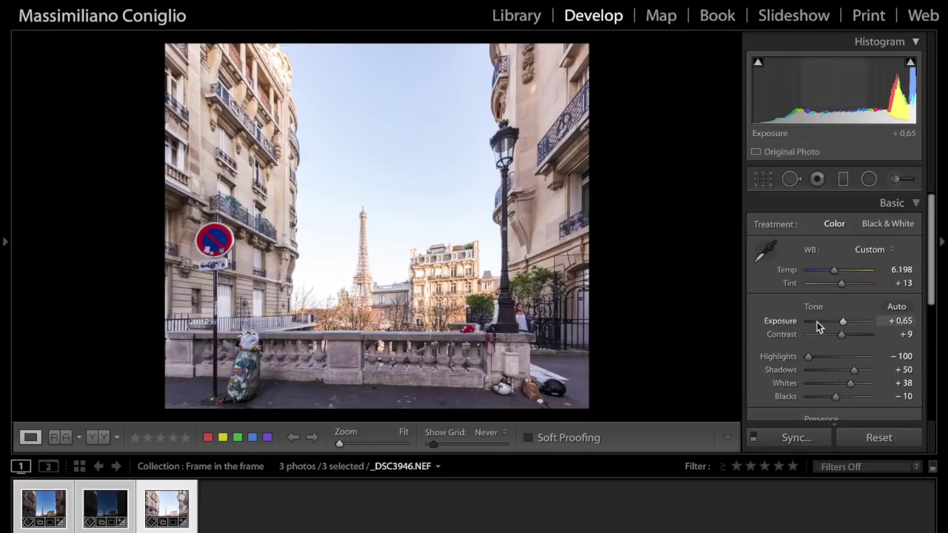
pyautogui.doubleClick(794, 325)
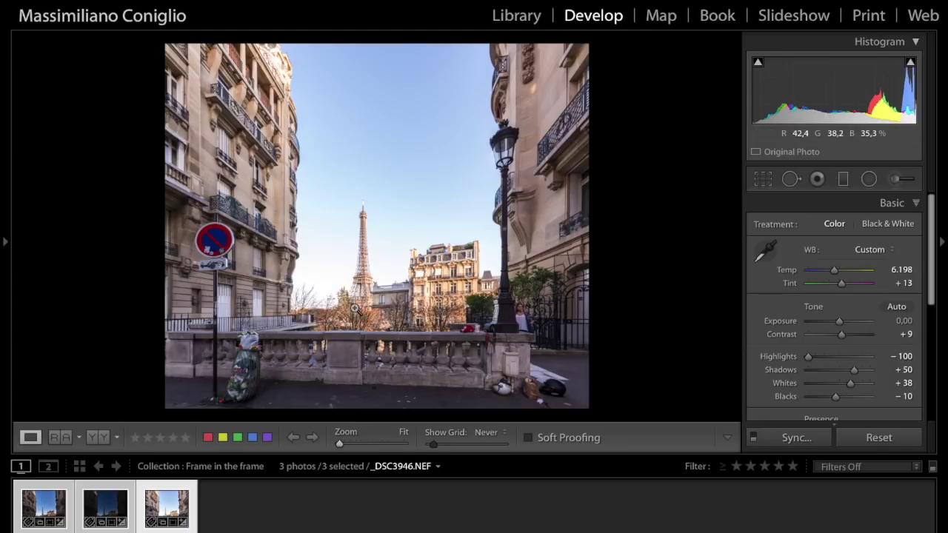
pyautogui.click(49, 512)
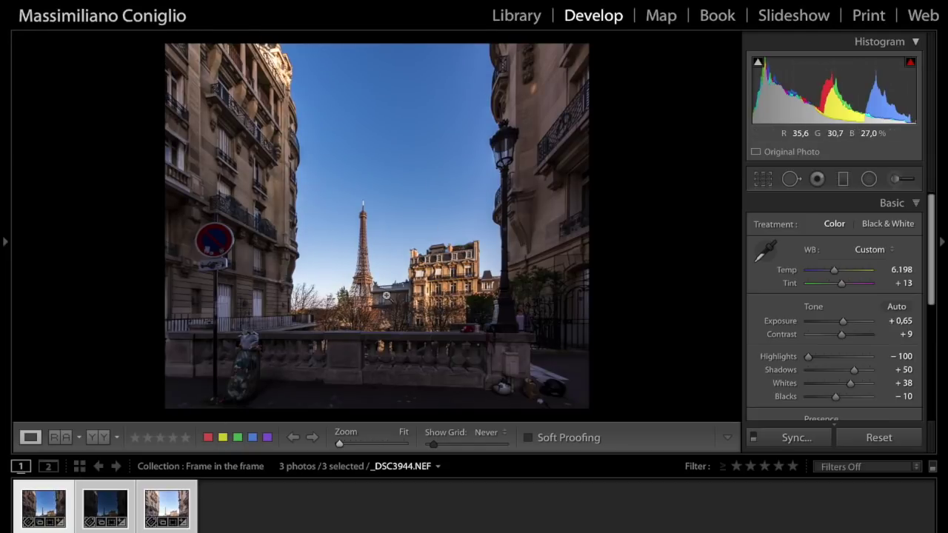
# Review the three brackets, then deselect all and select only the first and third photos.
pyautogui.click(106, 513)
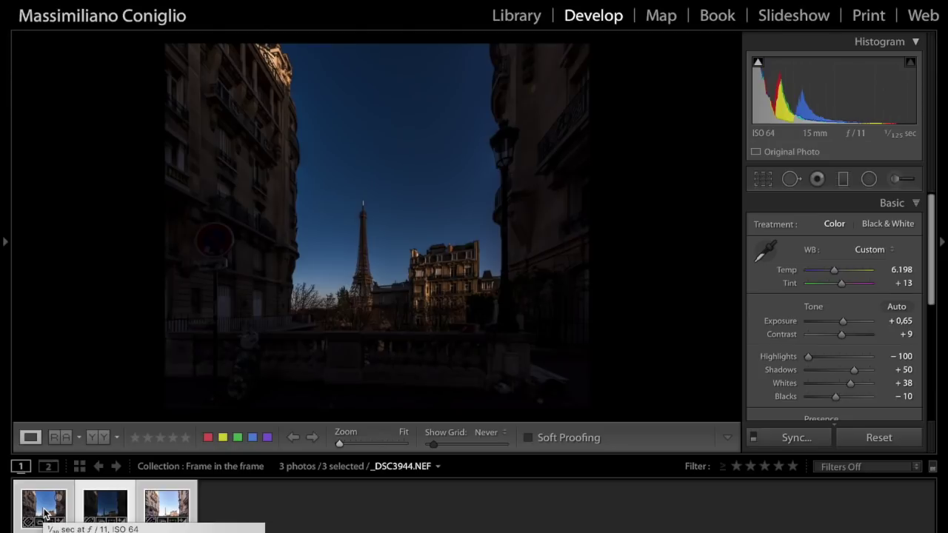
pyautogui.click(172, 511)
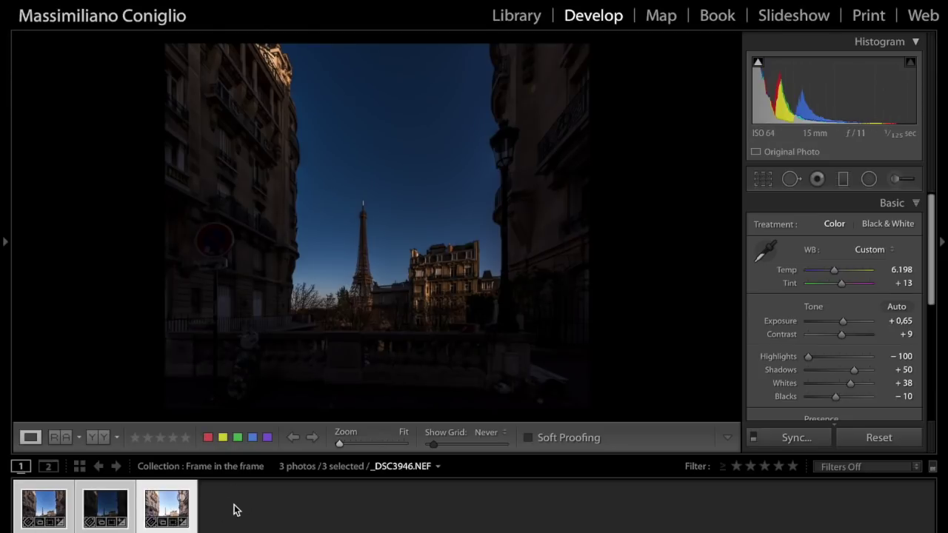
pyautogui.click(194, 520)
pyautogui.hotkey('ctrl', 'd')
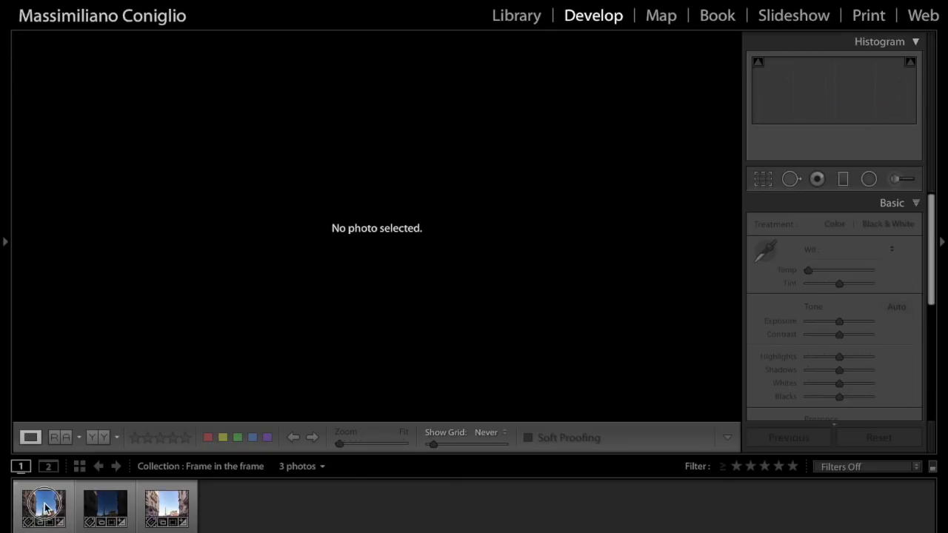
pyautogui.click(46, 507)
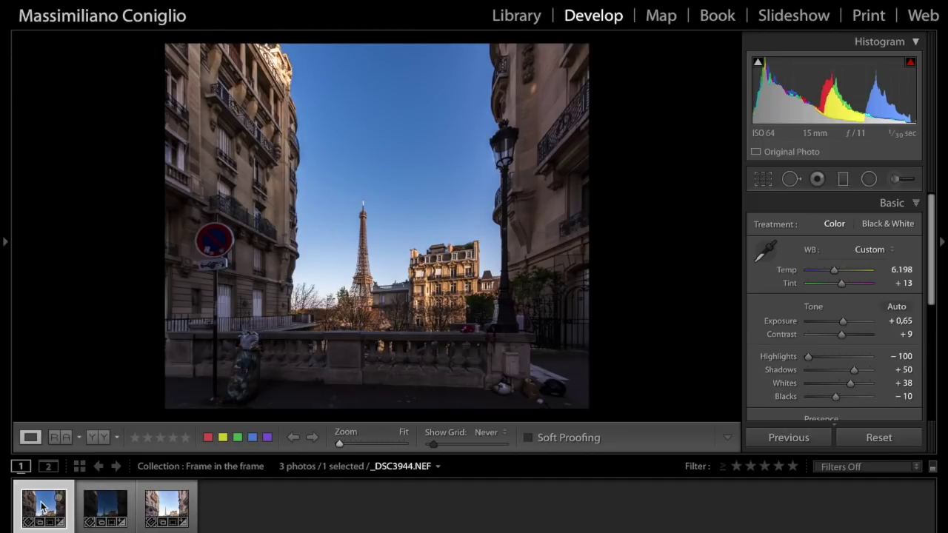
pyautogui.keyDown('ctrl'); pyautogui.click(168, 511); pyautogui.keyUp('ctrl')
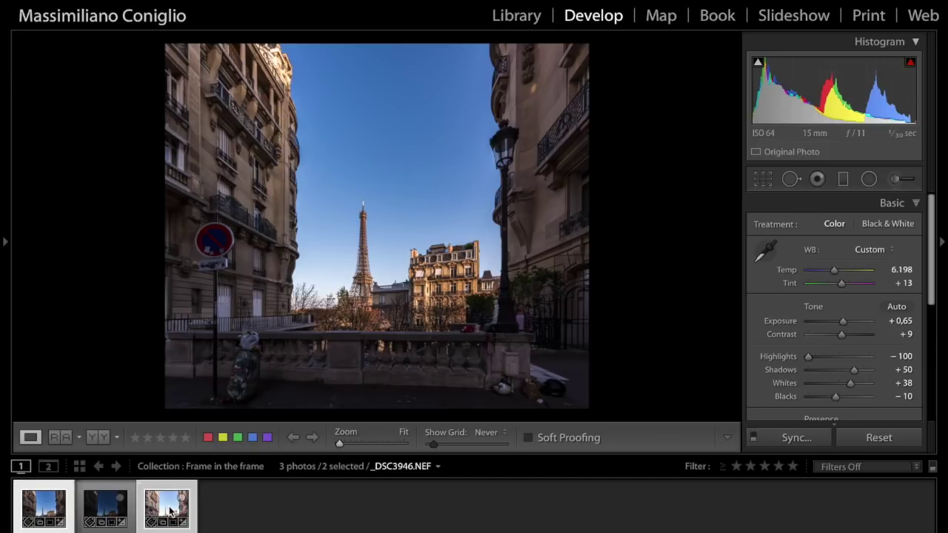
# Open the first and third brackets in Photoshop as layers.
pyautogui.rightClick(170, 511)
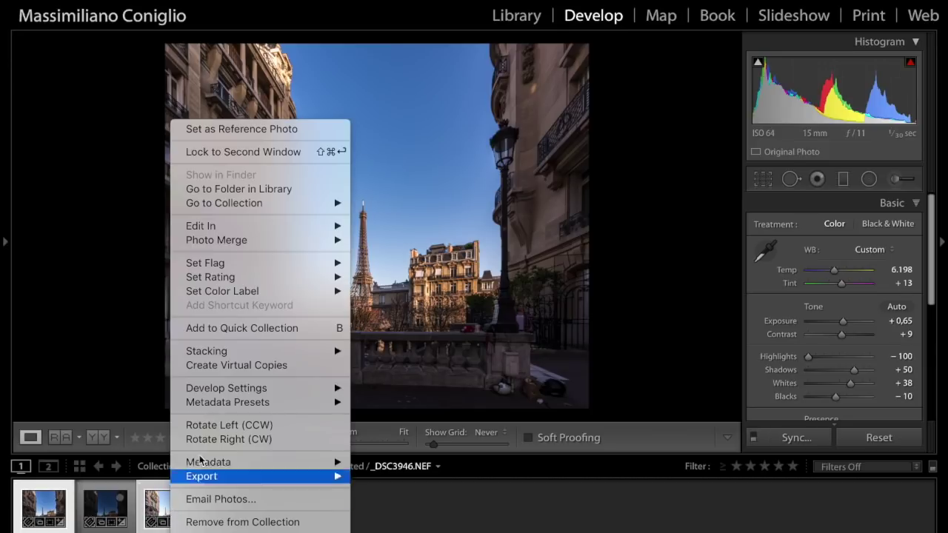
pyautogui.moveTo(201, 225)
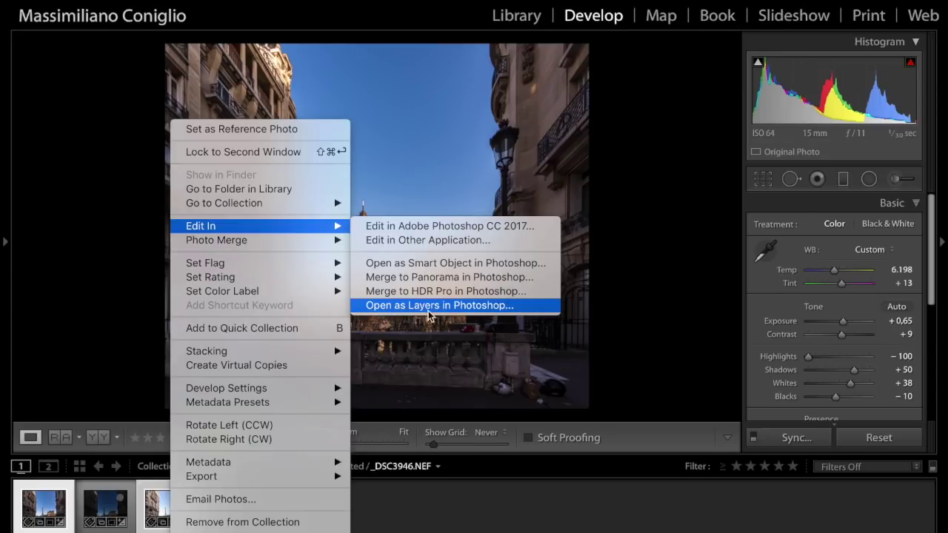
pyautogui.click(454, 306)
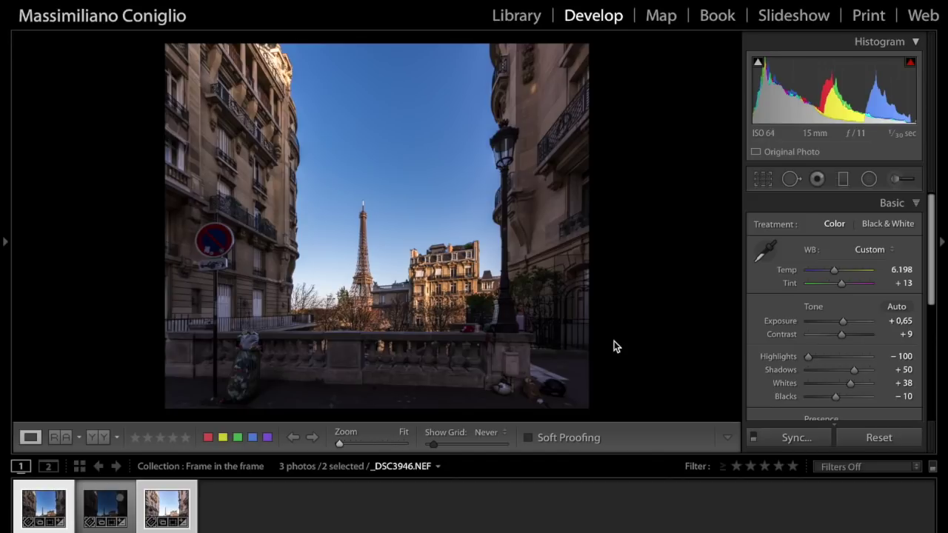
# Hide the filmstrip with F6 so the Eiffel Tower photo appears larger.
pyautogui.press('F6')
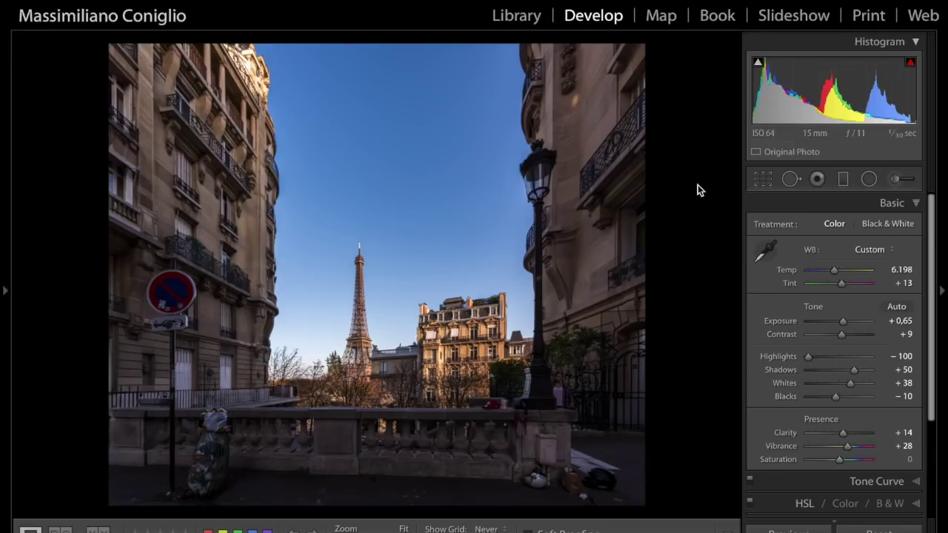